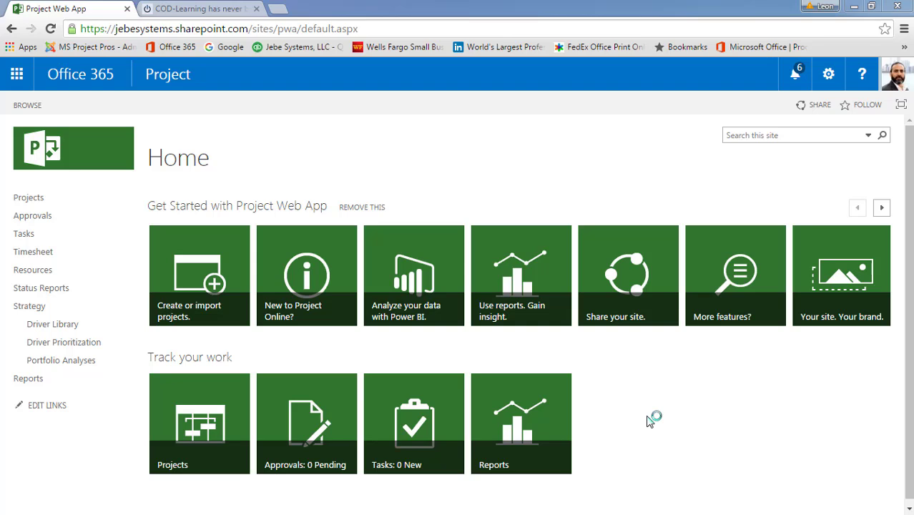
- Open the Project Center and display the list of views available for it
click(649, 421)
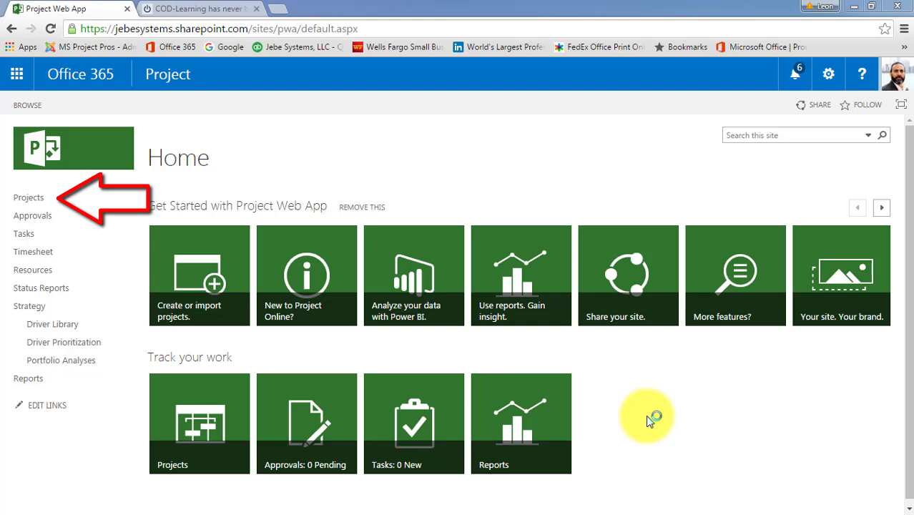
click(35, 198)
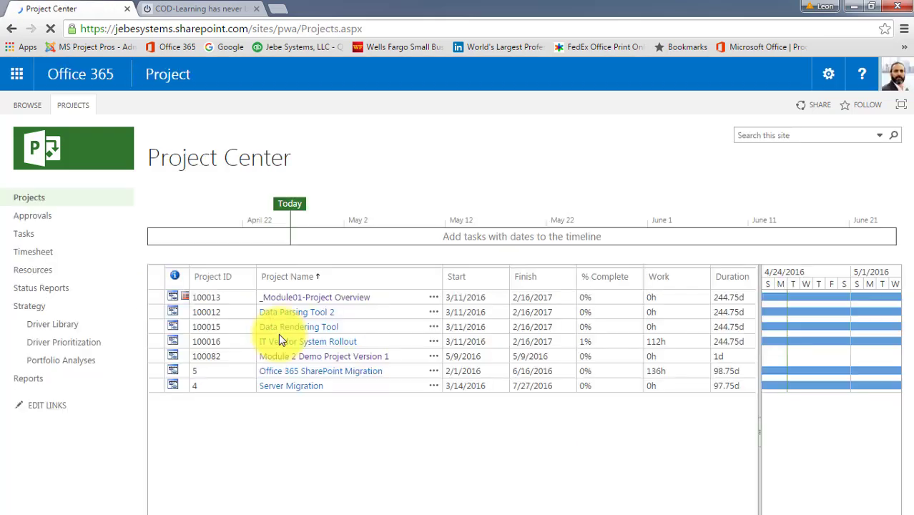
click(76, 106)
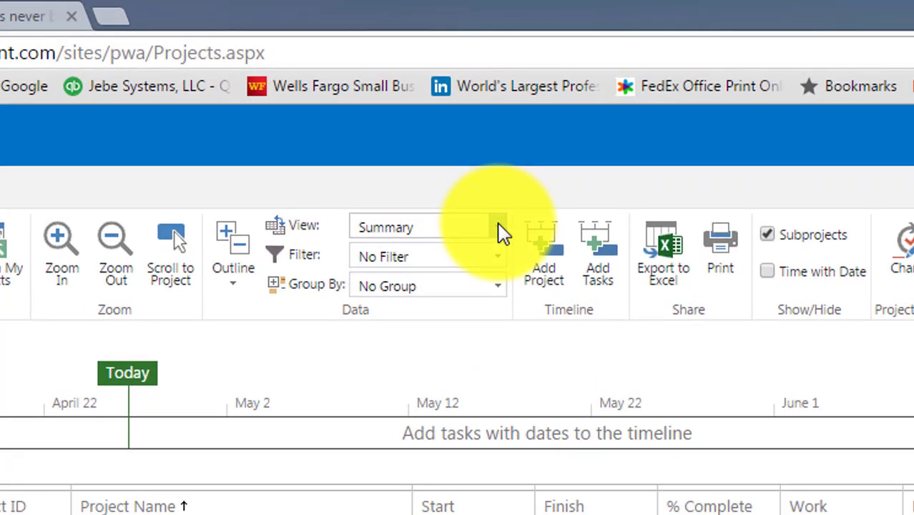
click(491, 152)
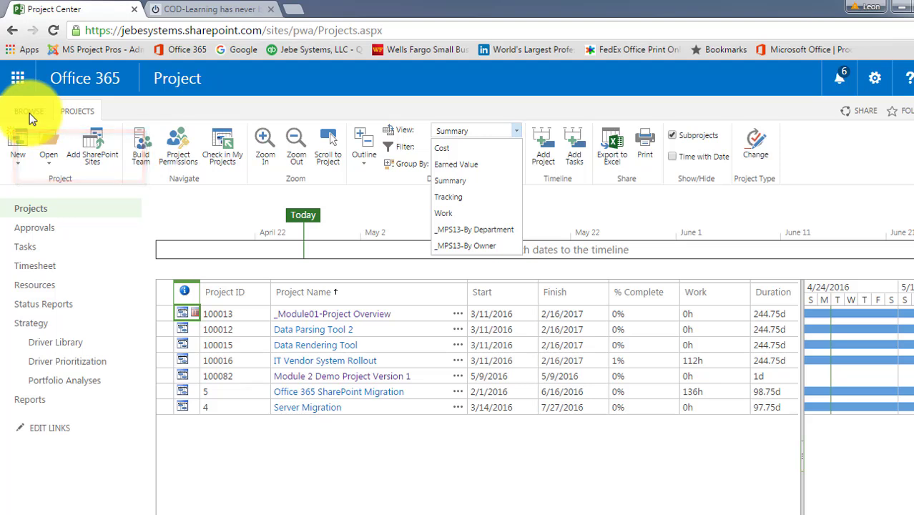
click(29, 113)
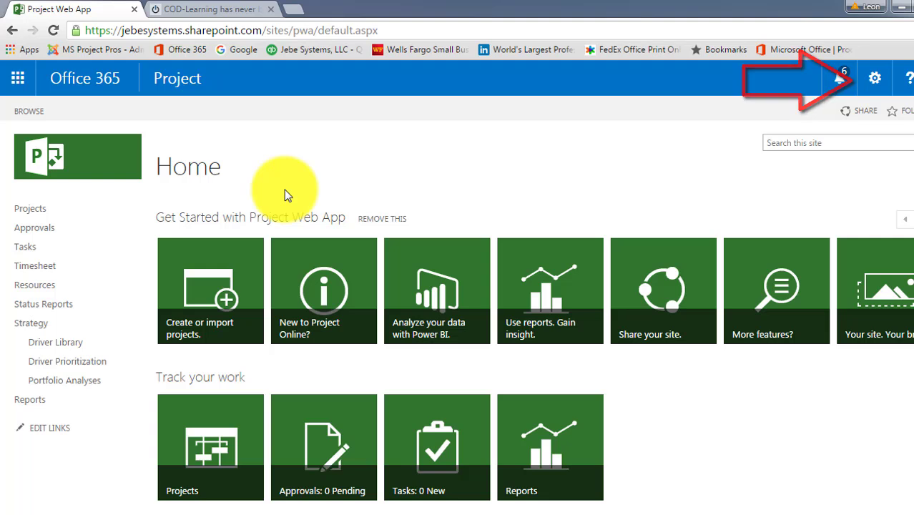
- Open Manage Views from the PWA Settings and collapse the Project group of views
click(876, 85)
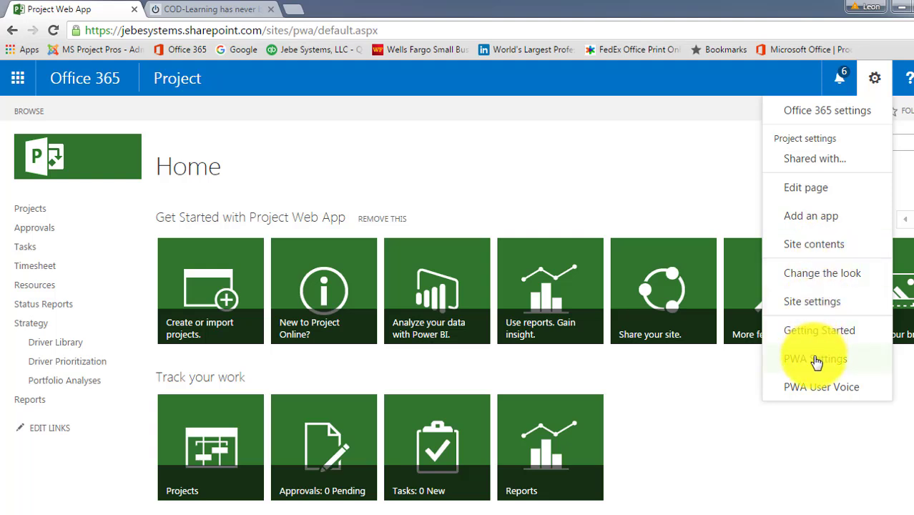
click(817, 359)
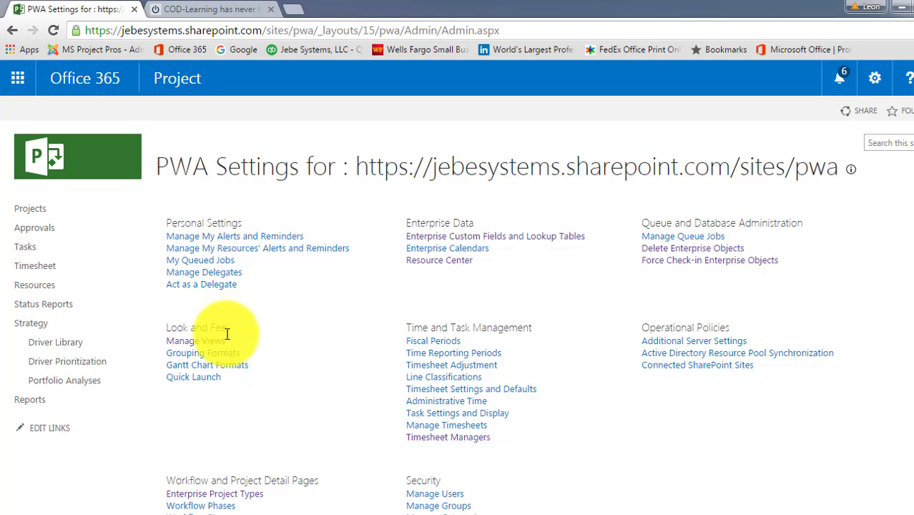
click(214, 345)
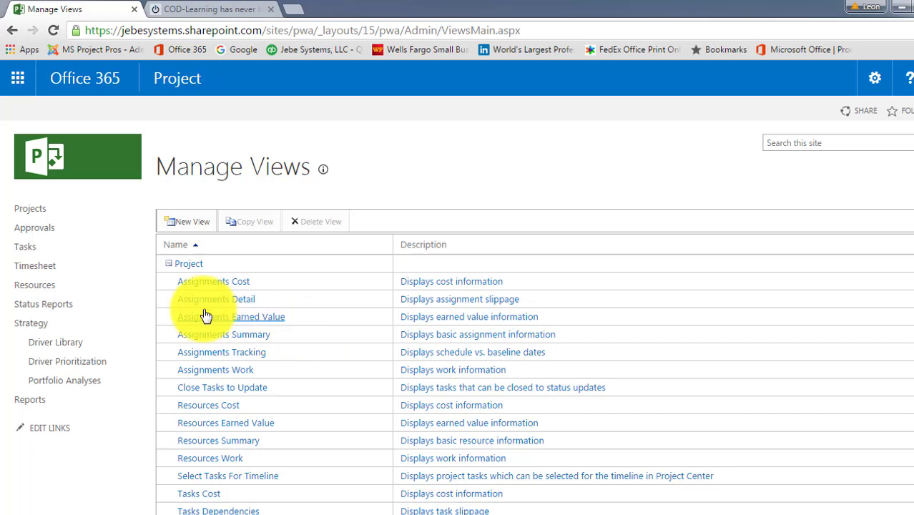
click(170, 269)
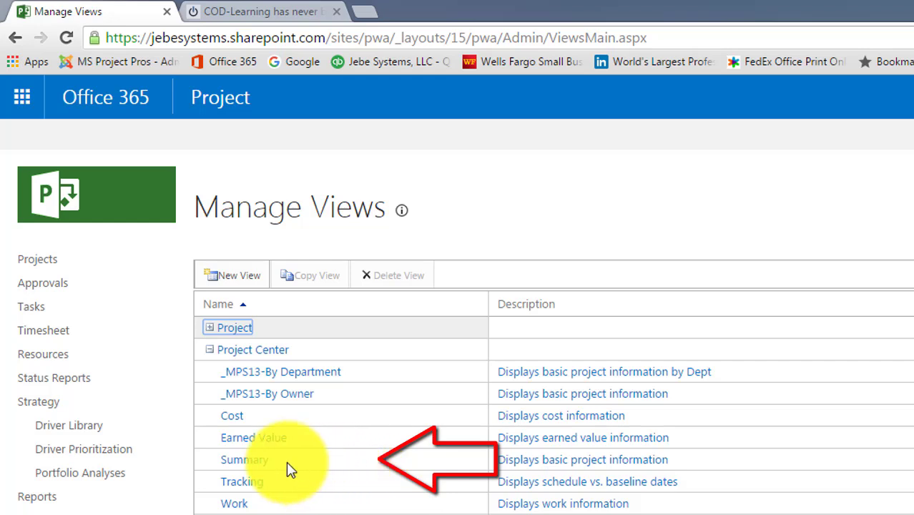
- Copy the Project Center's Summary view under the name "Module 3 Summary View"
click(327, 461)
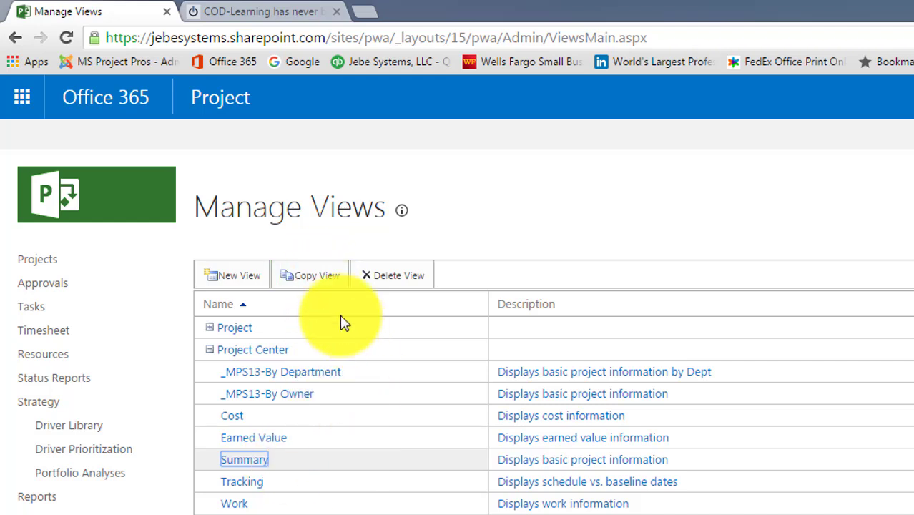
click(322, 281)
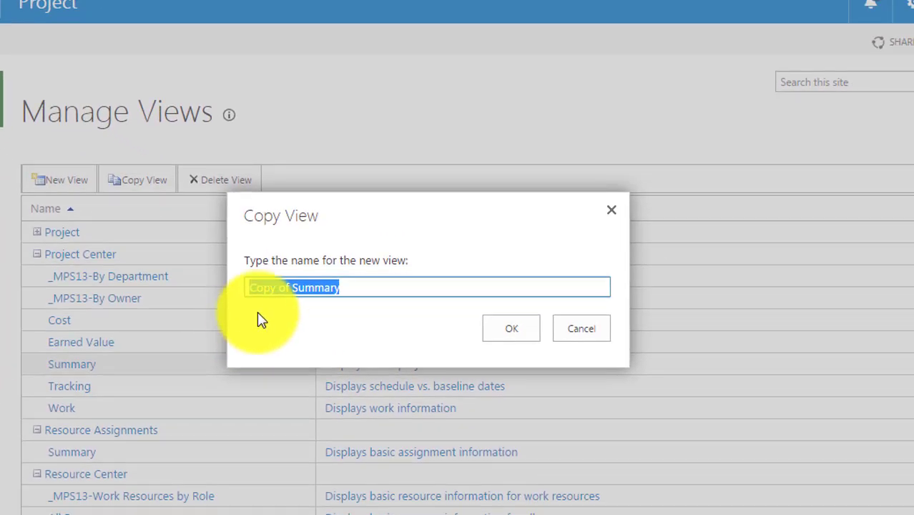
click(277, 288)
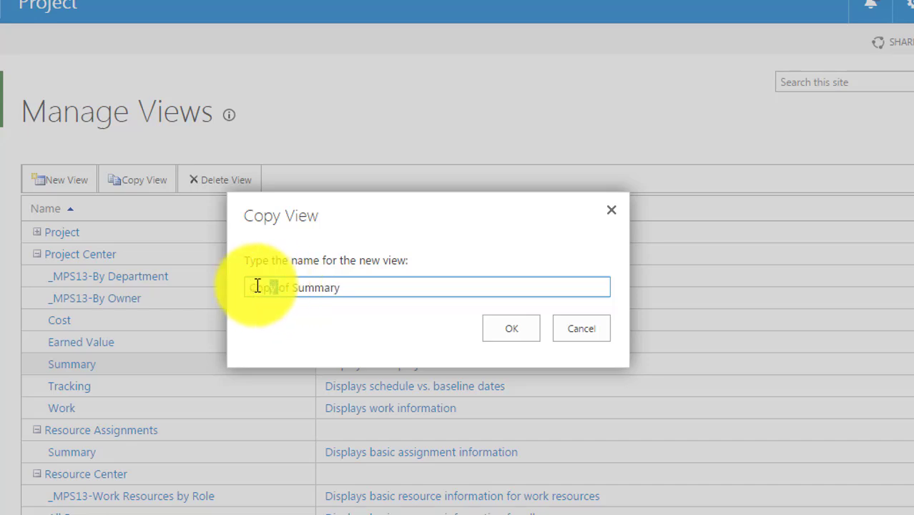
drag(257, 287, 289, 288)
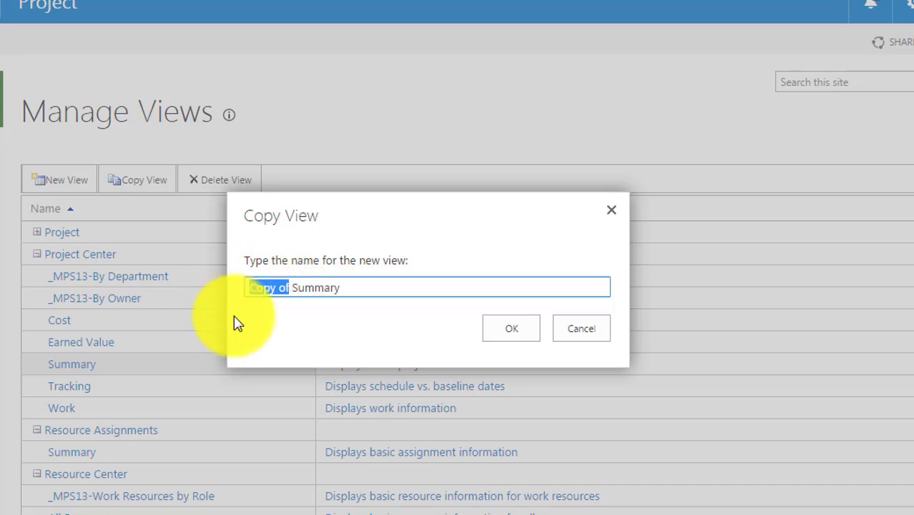
text(Module )
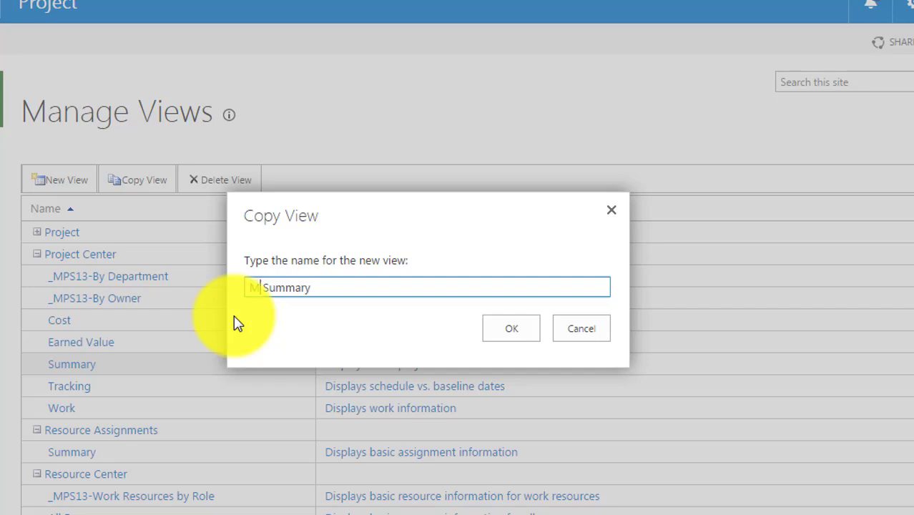
text(3)
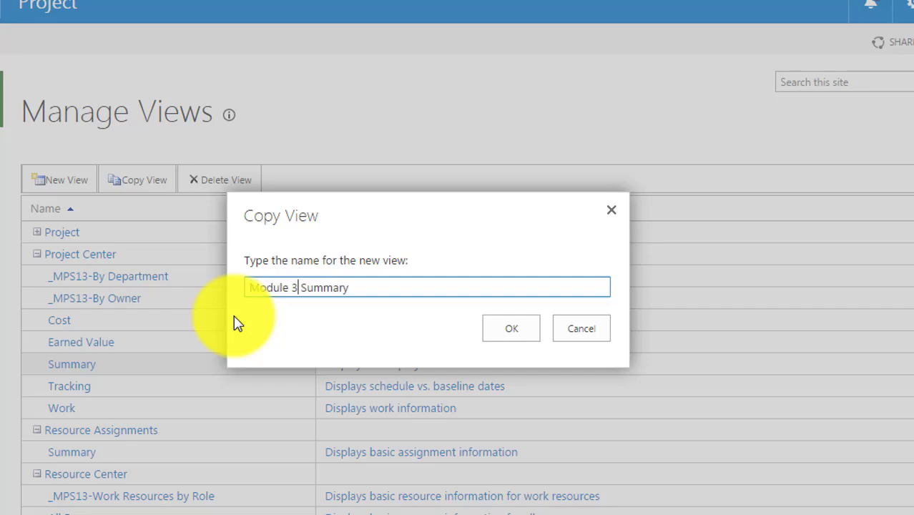
click(364, 286)
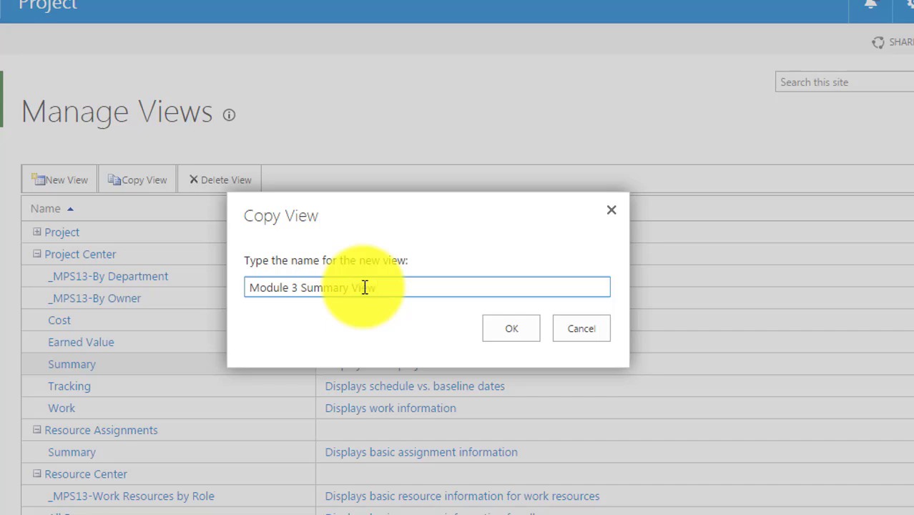
text(View)
click(507, 331)
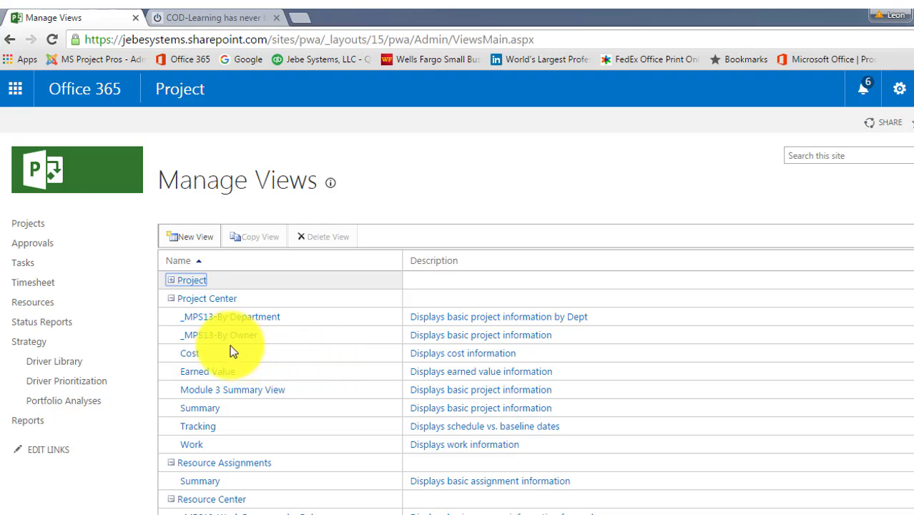
- Open the Module 3 Summary View under Project Center for editing
click(259, 396)
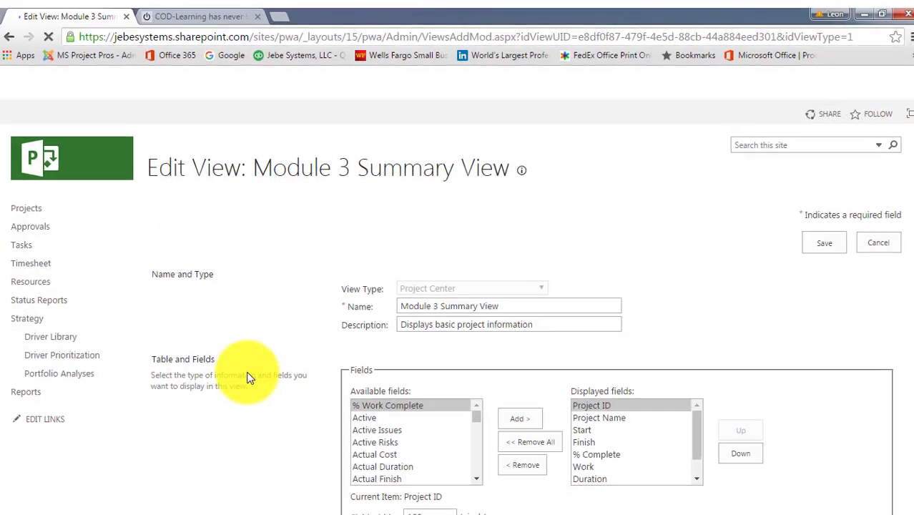
click(531, 320)
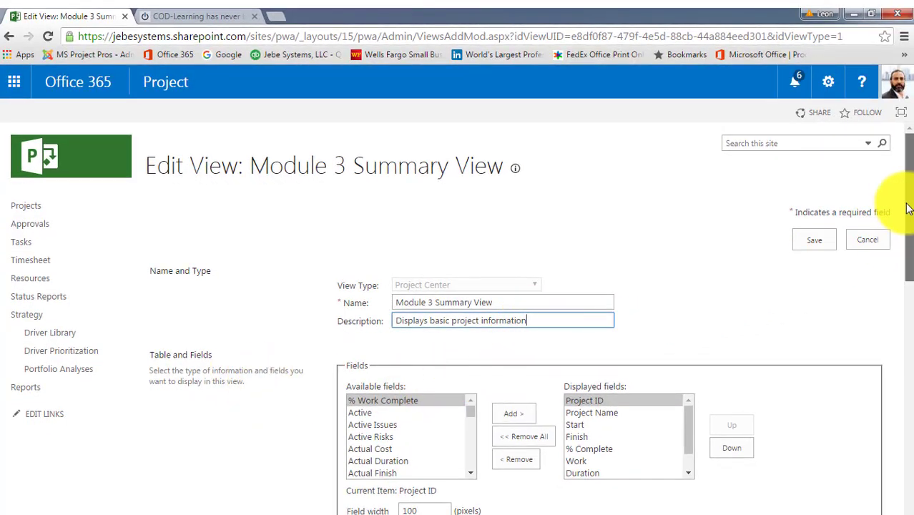
drag(910, 205, 900, 249)
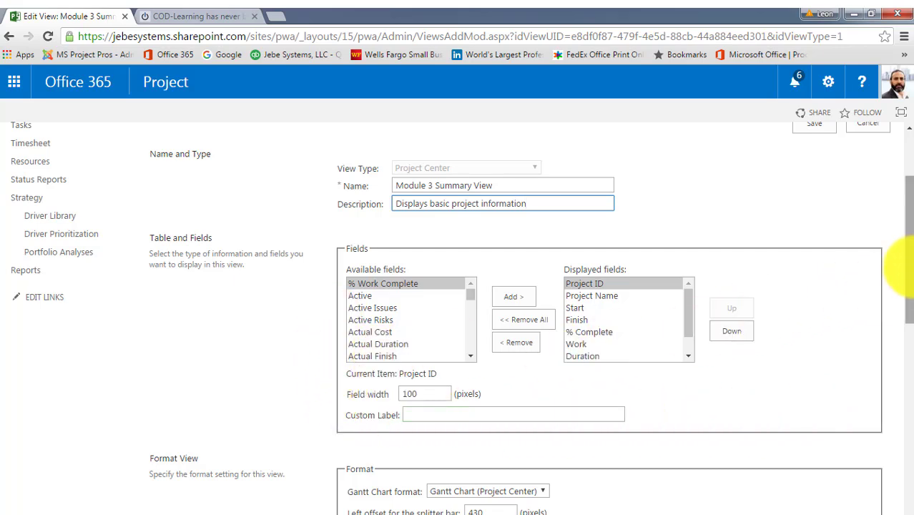
drag(910, 263, 902, 286)
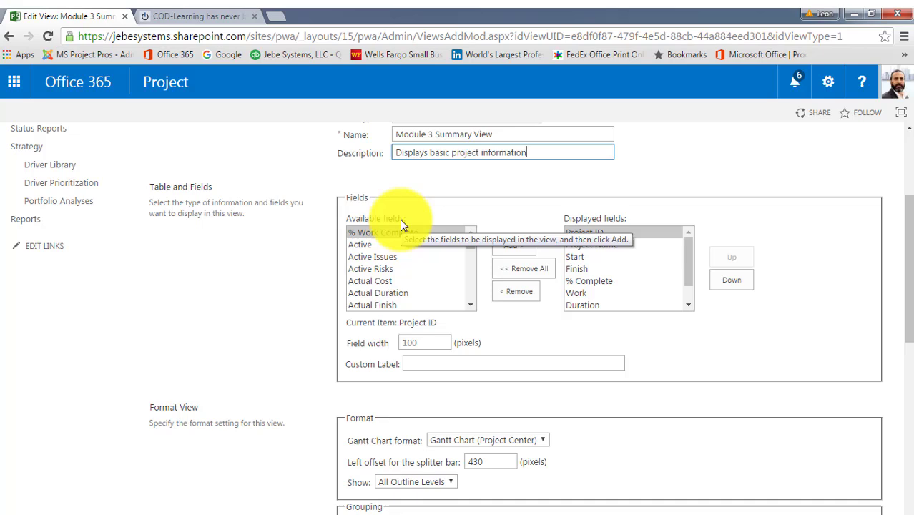
- Examine which fields are available for the view and which ones it already displays
mouse_move(469, 244)
mouse_down()
mouse_move(478, 305)
mouse_move(464, 233)
mouse_up()
click(461, 232)
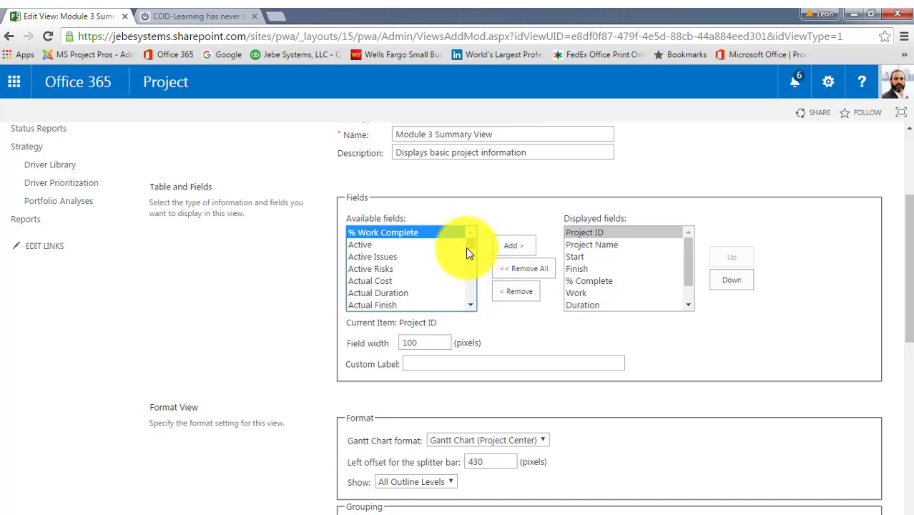
scroll(470, 305, down, 3)
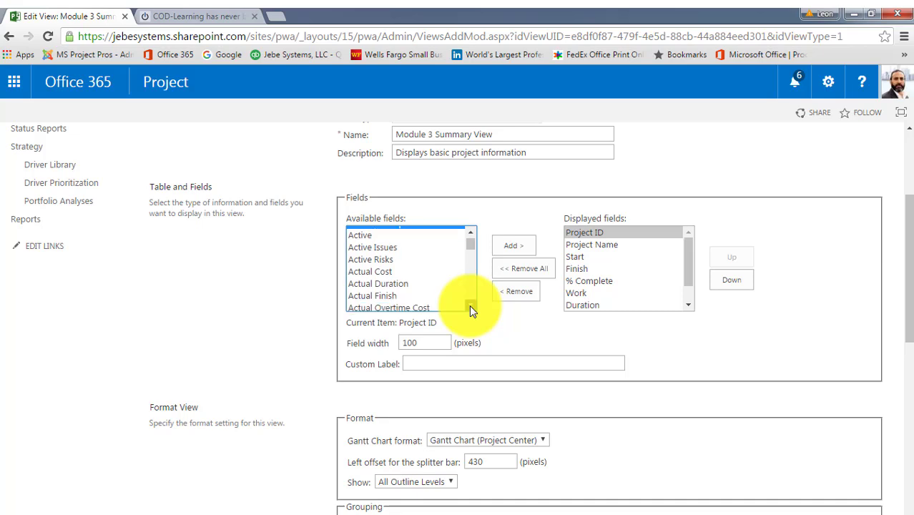
scroll(471, 305, down, 4)
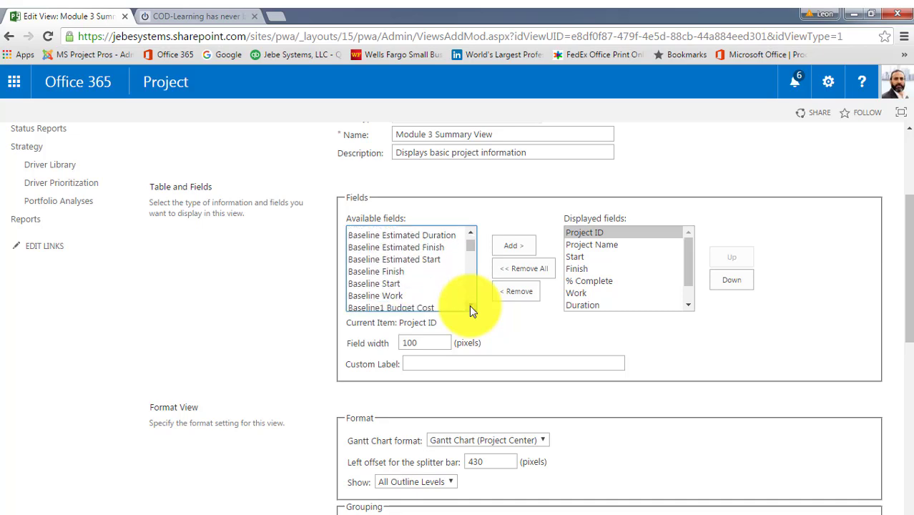
scroll(471, 305, down, 4)
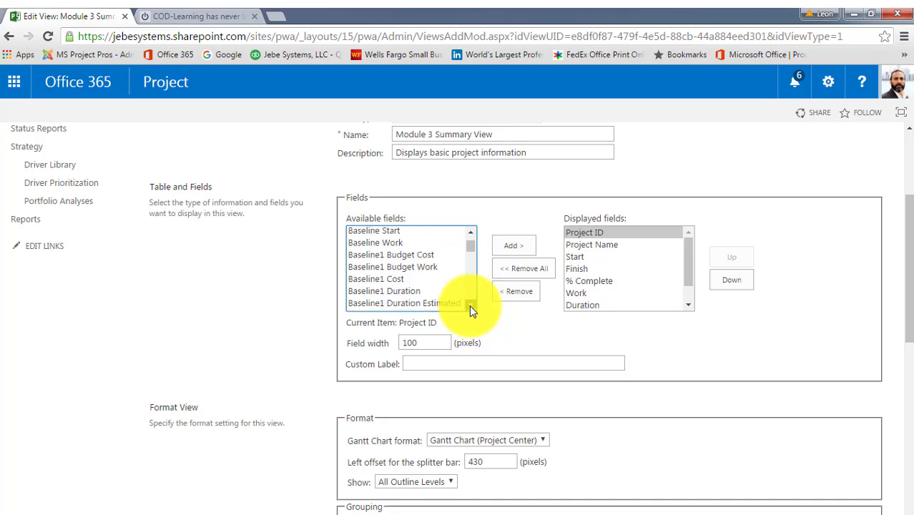
scroll(471, 308, down, 1)
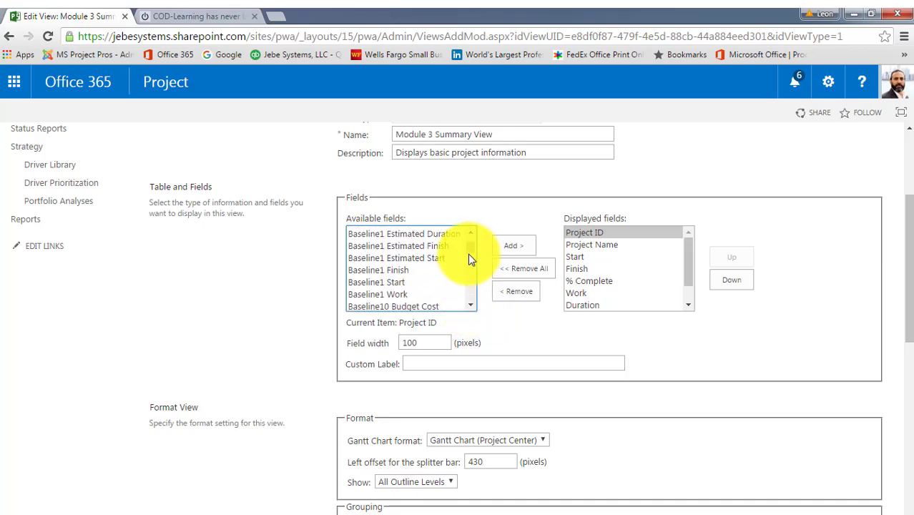
scroll(468, 251, up, 2)
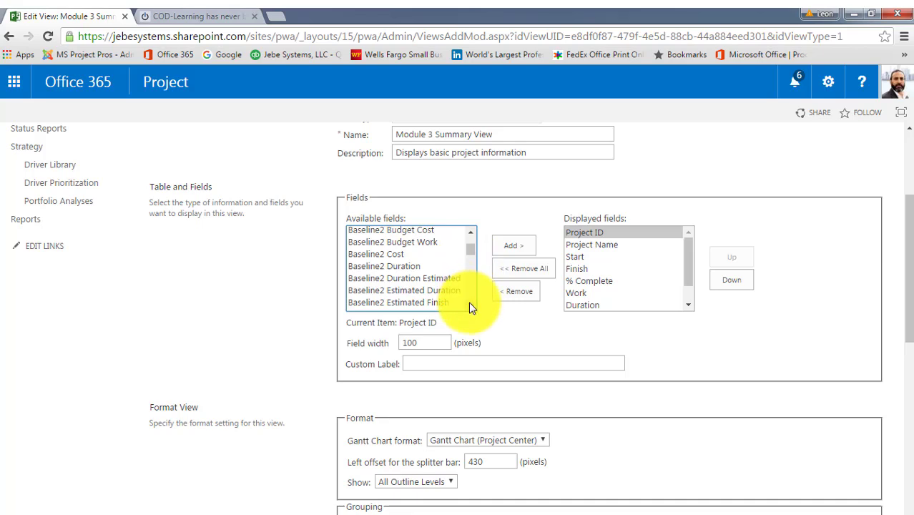
scroll(471, 306, down, 10)
scroll(470, 307, down, 5)
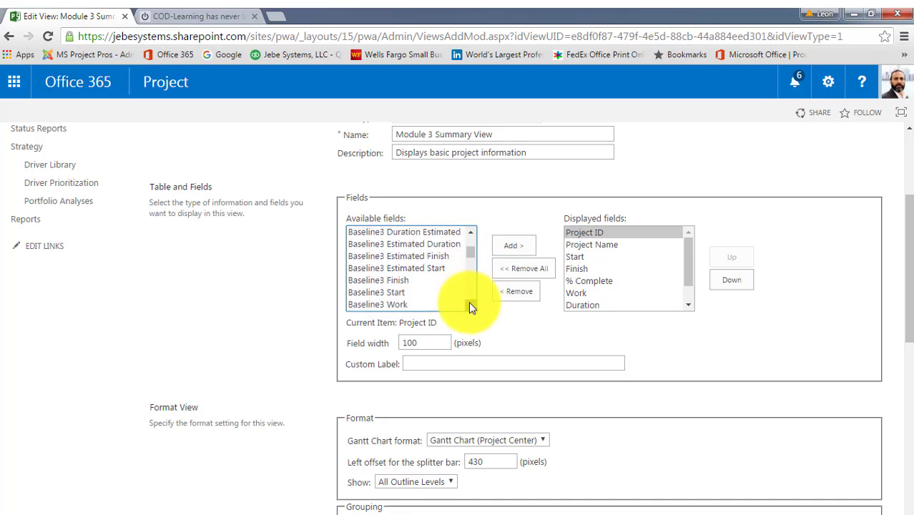
click(470, 305)
click(470, 305)
click(471, 305)
click(470, 304)
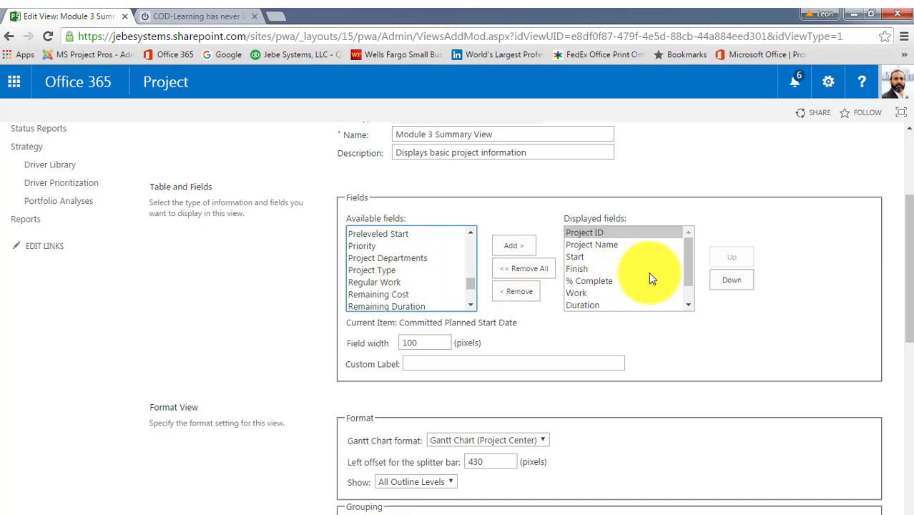
mouse_move(688, 256)
mouse_down()
mouse_move(687, 273)
mouse_move(683, 246)
mouse_up()
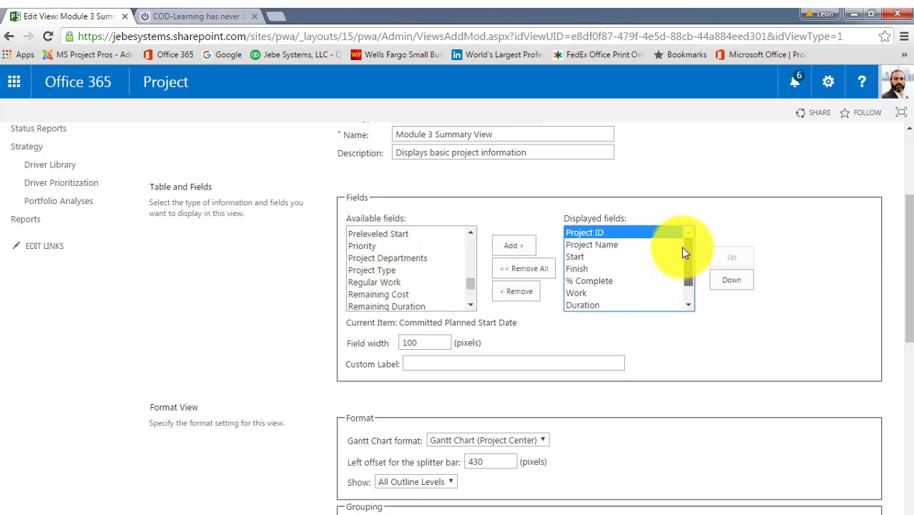
- Add the Project Departments field to the view's displayed fields
click(387, 257)
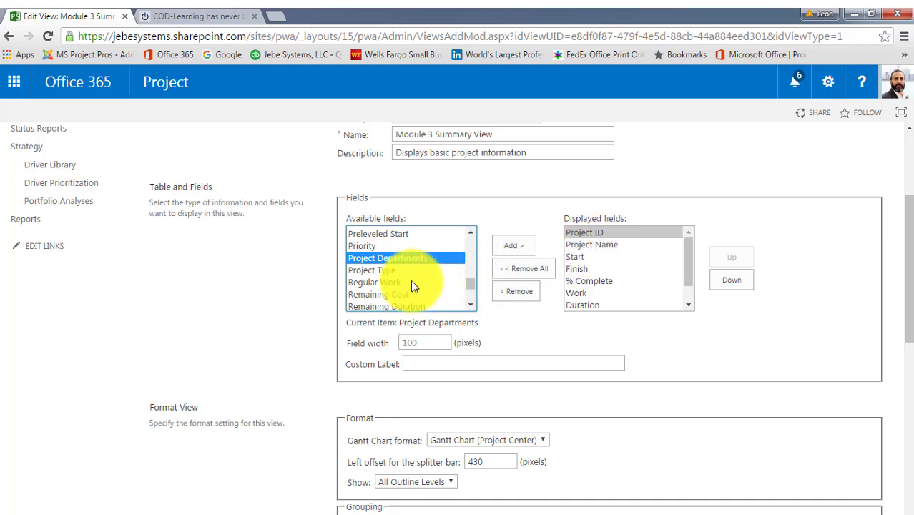
click(379, 271)
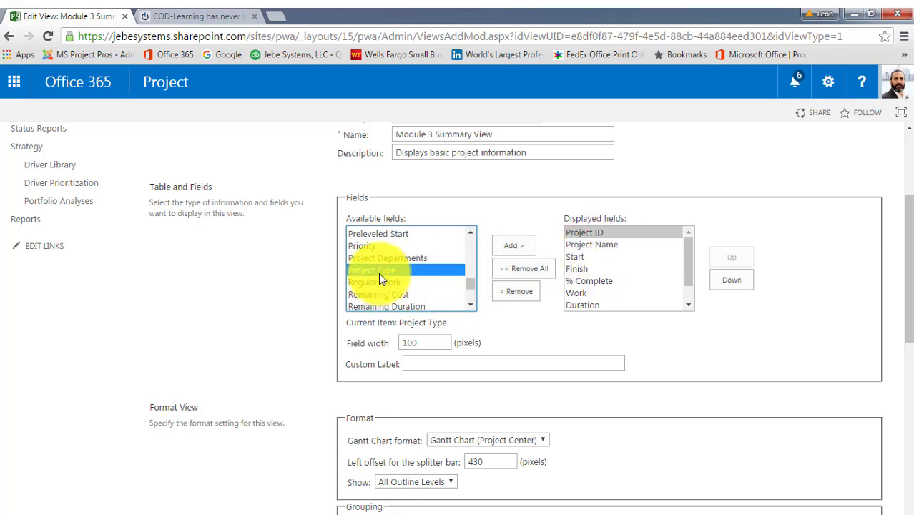
key(Up)
key(Up)
key(Up)
key(Up)
key(Up)
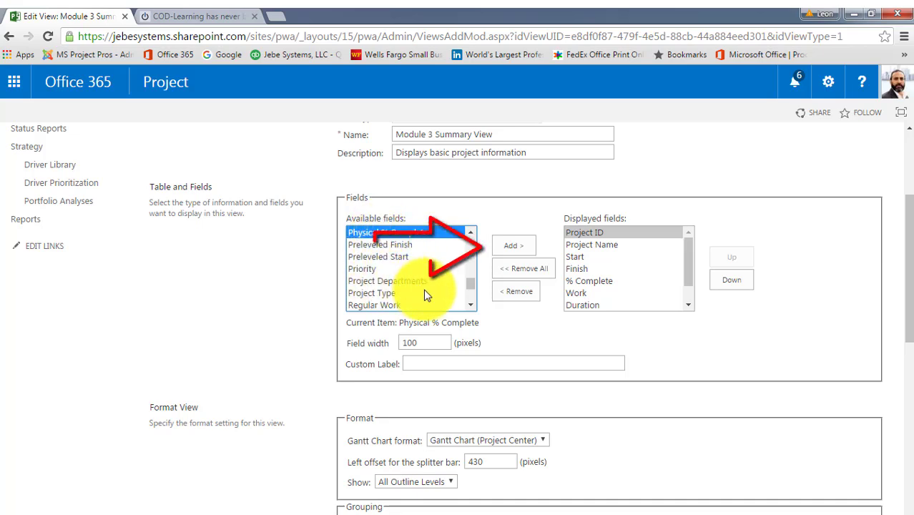
click(388, 281)
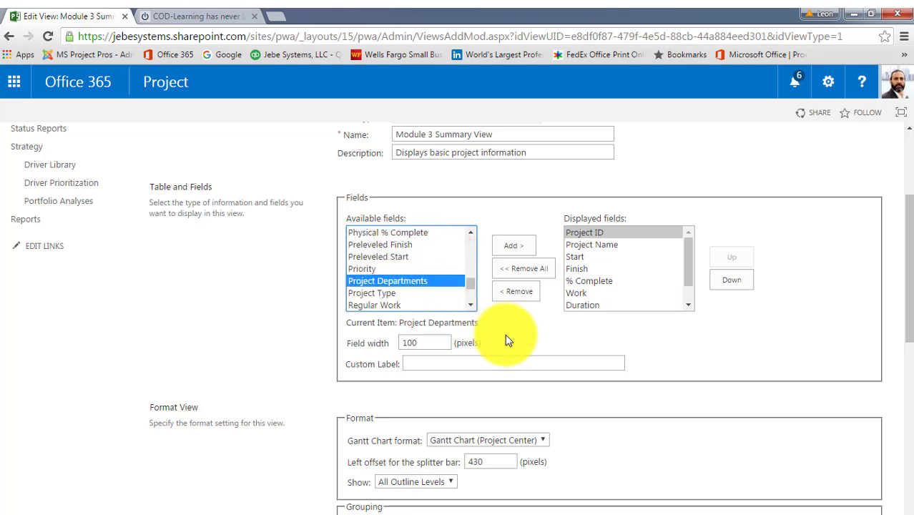
click(511, 247)
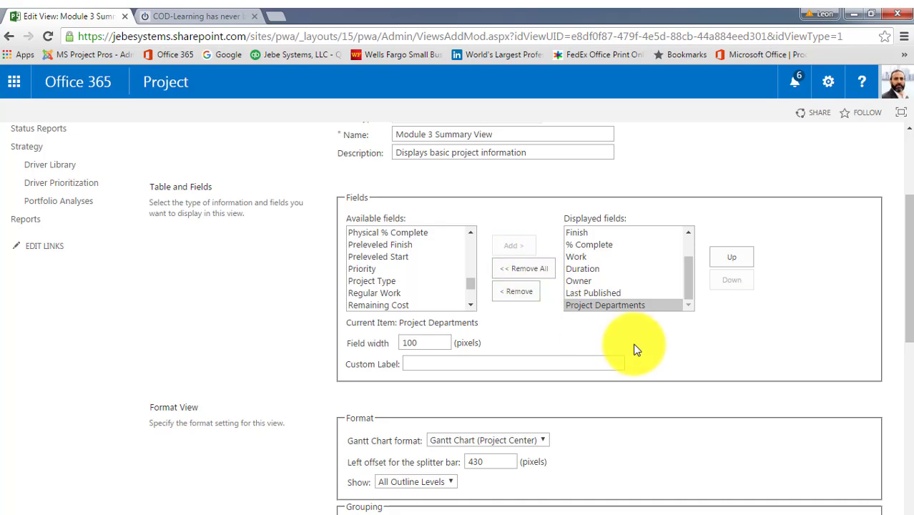
- Look through the available Gantt Chart formats for the Module 3 Summary View
click(685, 281)
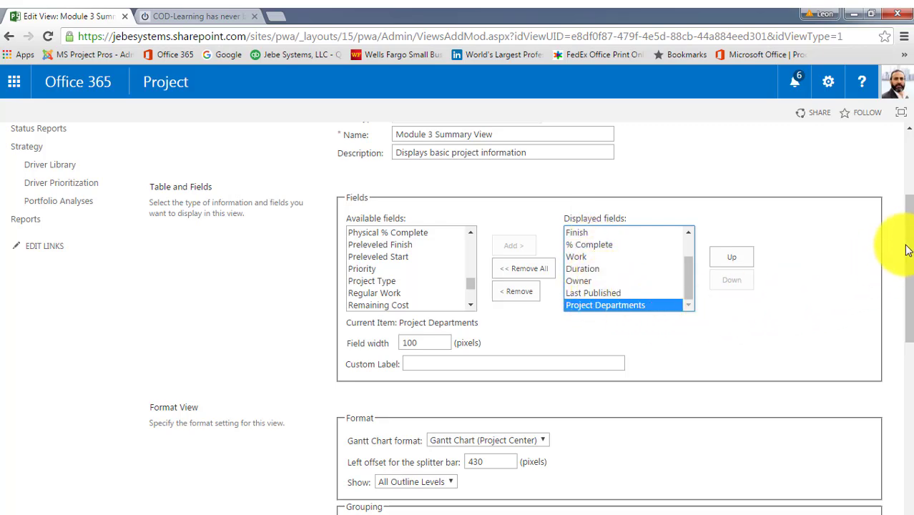
drag(907, 245, 910, 295)
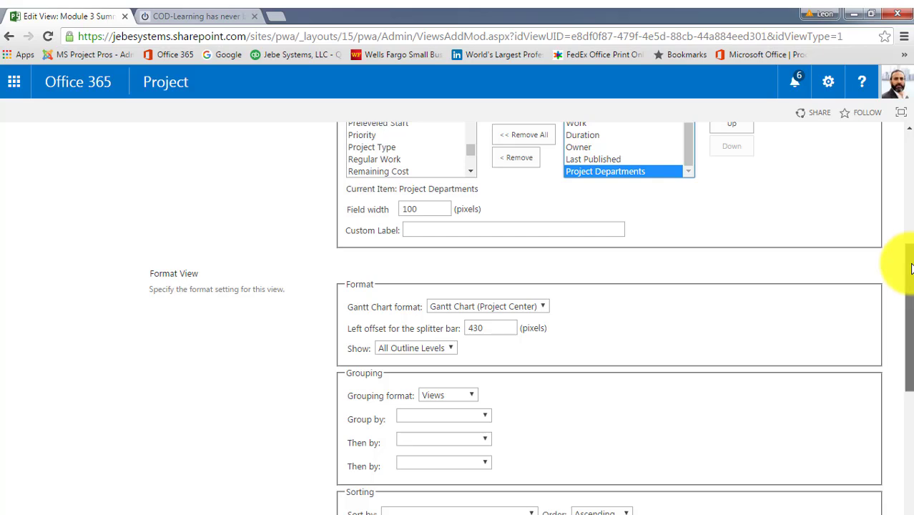
drag(909, 264, 910, 296)
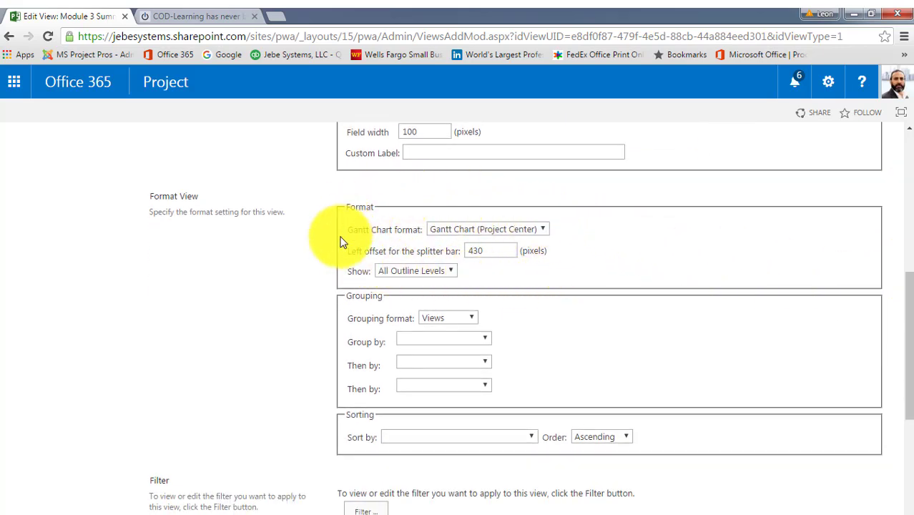
click(542, 229)
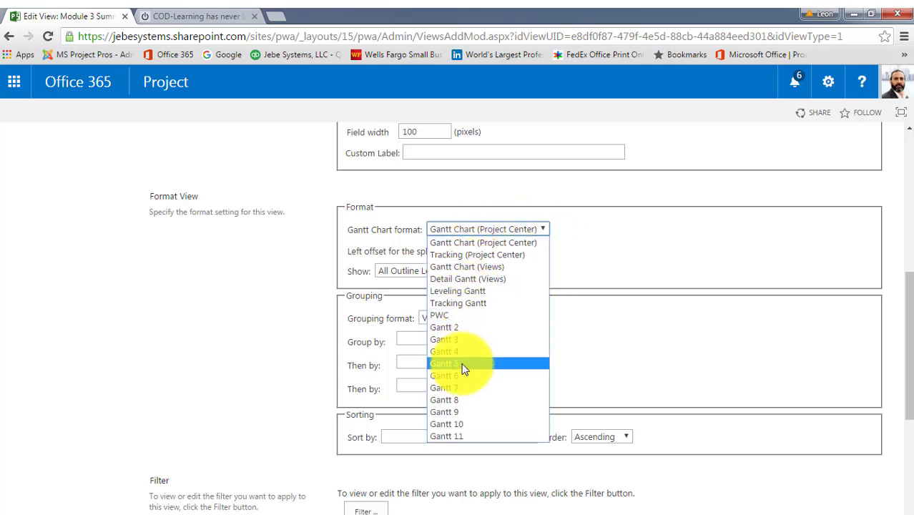
click(643, 244)
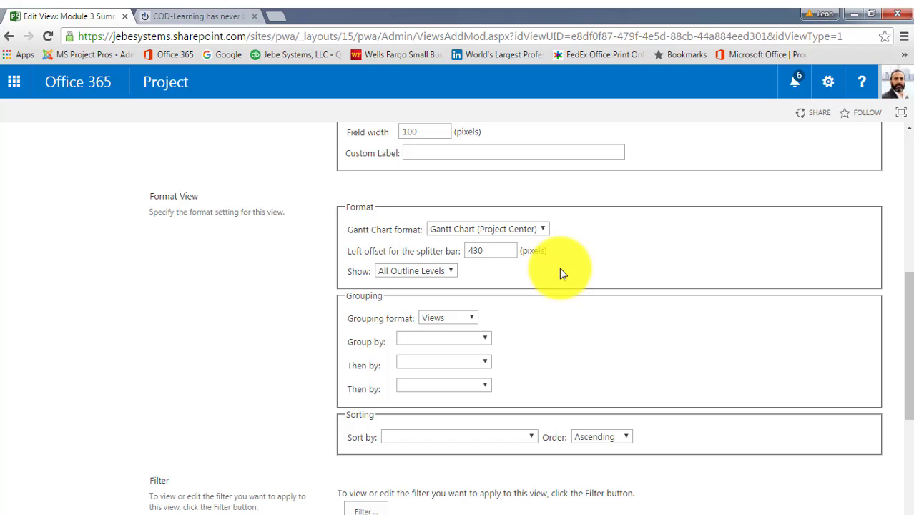
- Set the view's primary grouping to the Project Departments field
scroll(571, 309, down, 1)
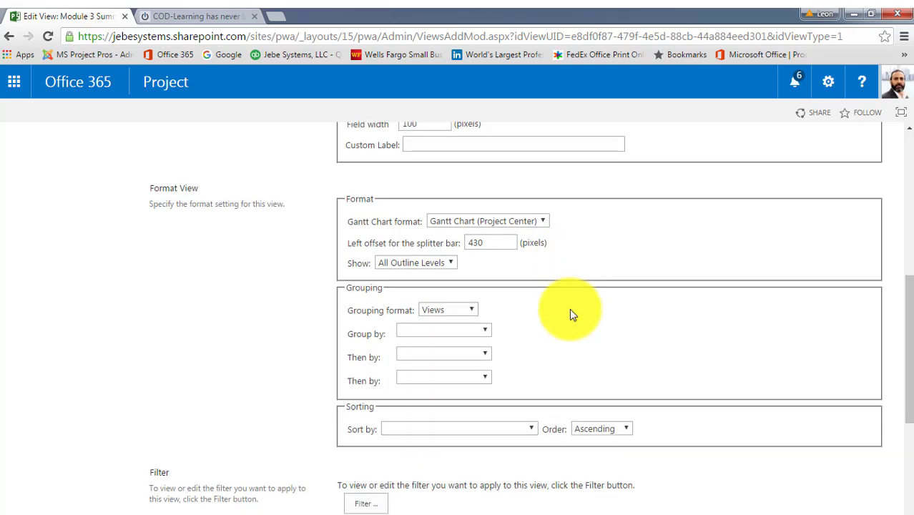
scroll(570, 312, down, 1)
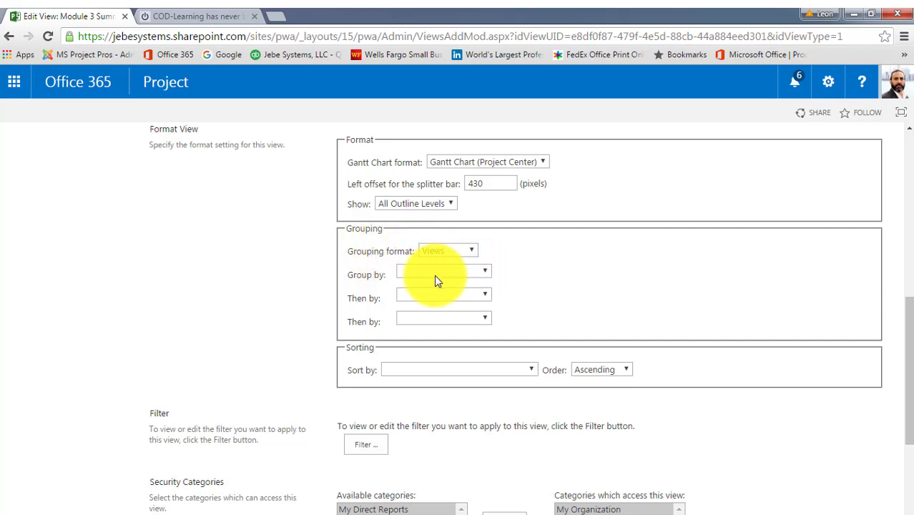
click(484, 275)
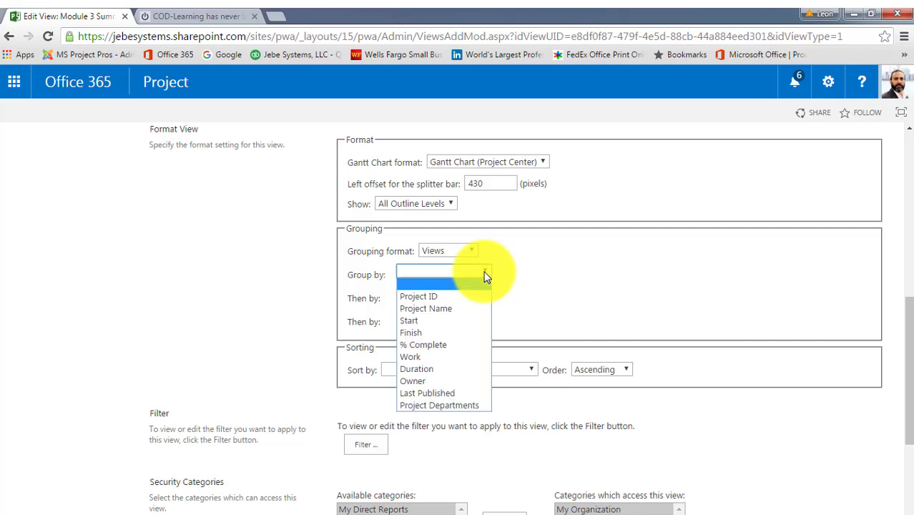
click(444, 405)
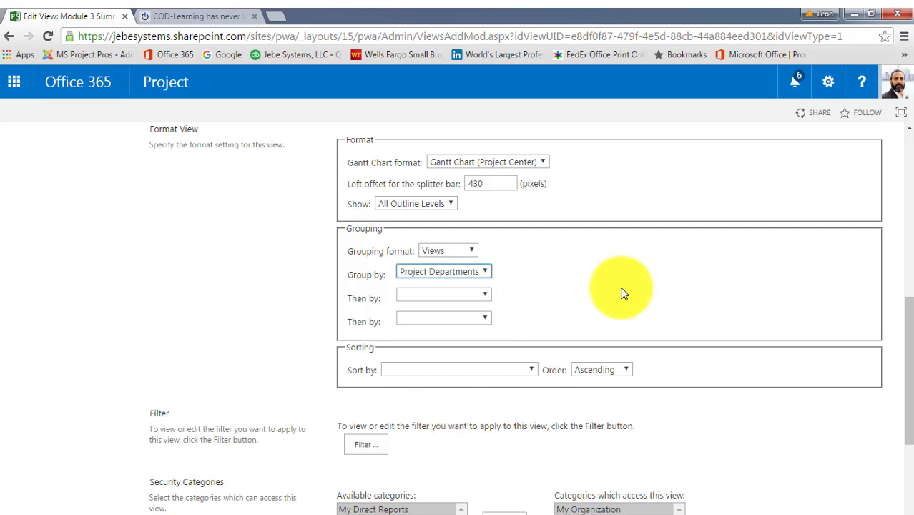
click(487, 272)
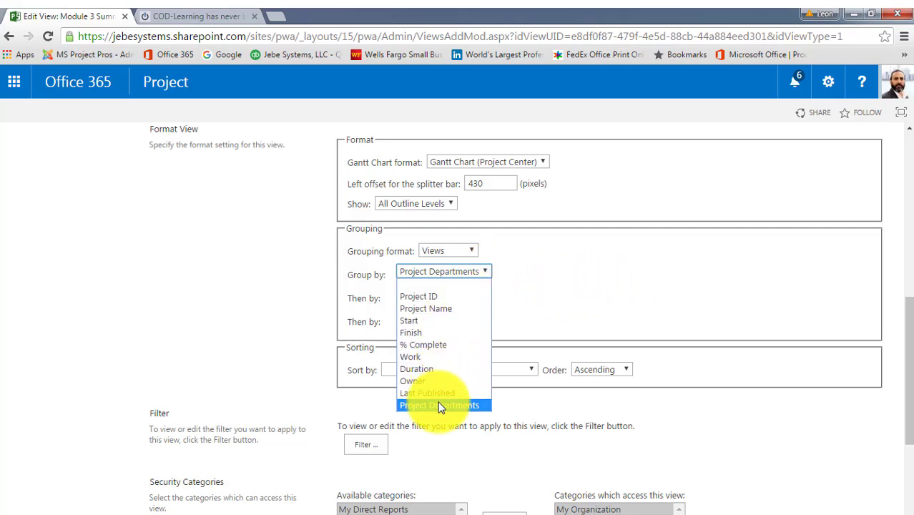
click(294, 333)
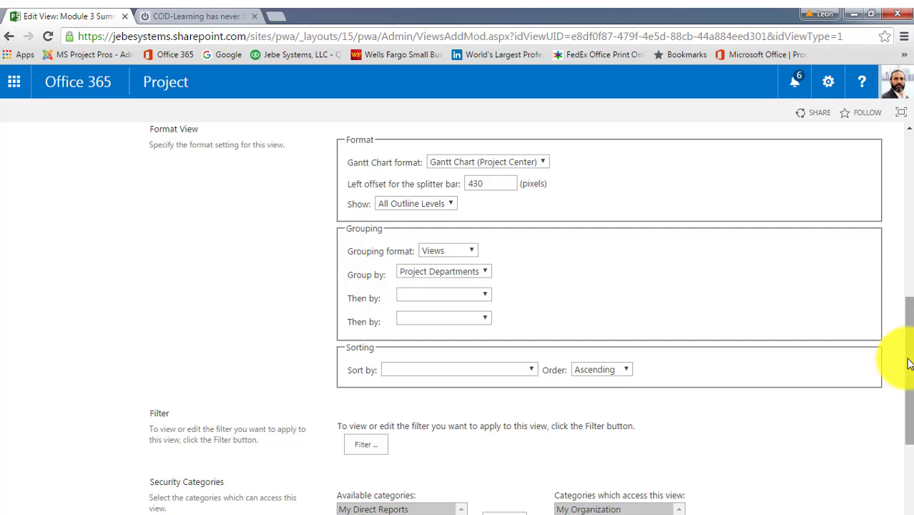
- Set the view's sorting to the Project Departments field
drag(909, 364, 888, 290)
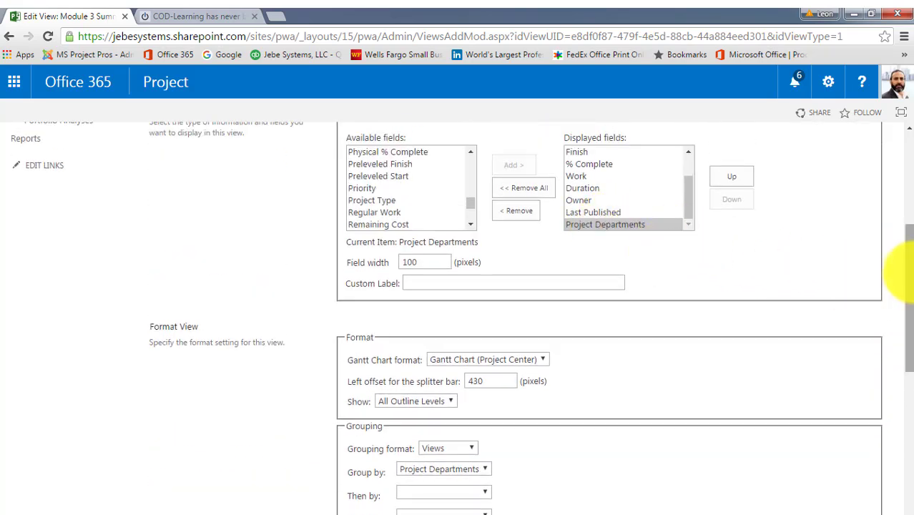
scroll(910, 301, down, 1)
scroll(910, 305, down, 1)
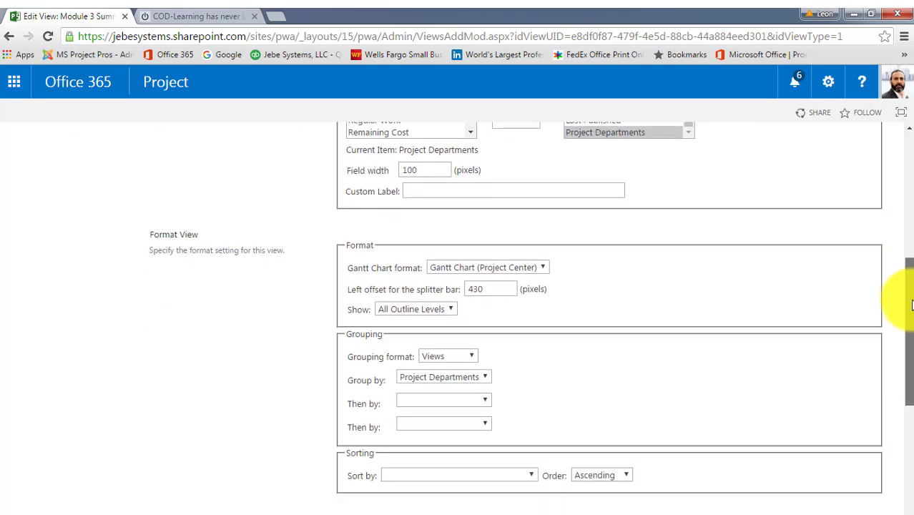
drag(911, 306, 767, 328)
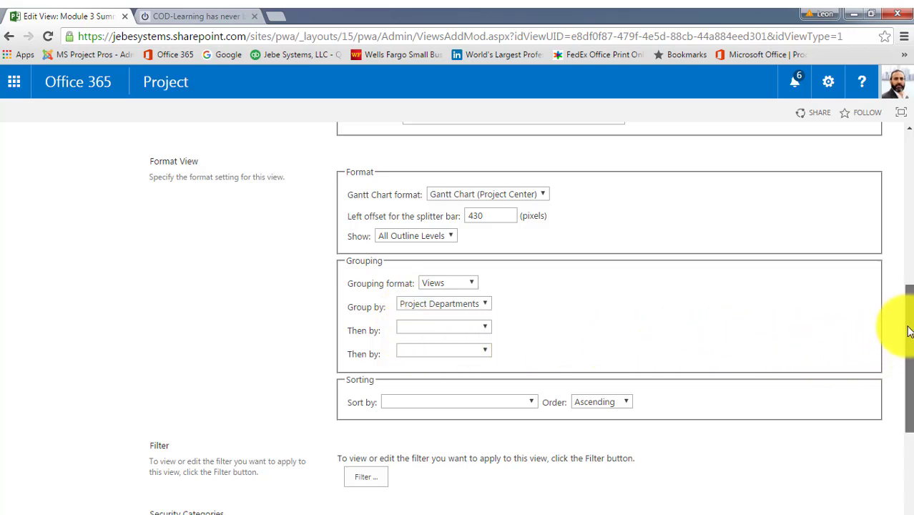
drag(910, 331, 760, 363)
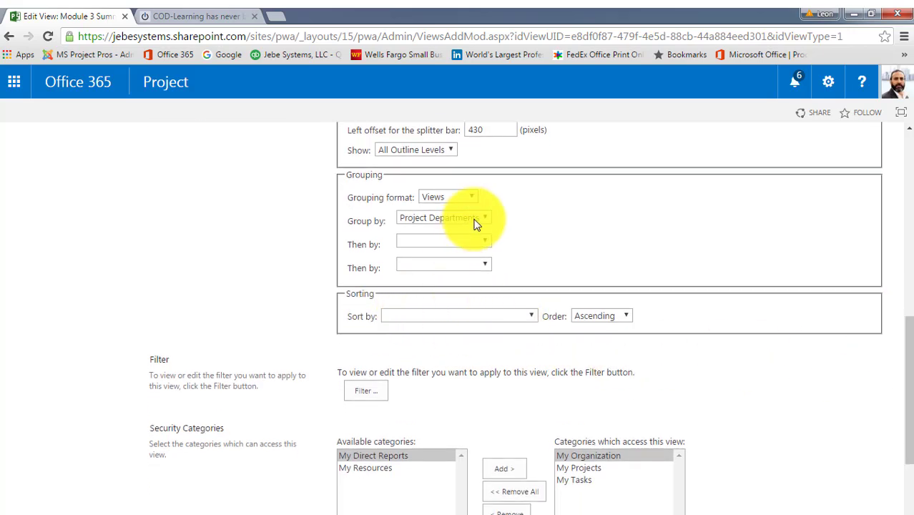
click(533, 320)
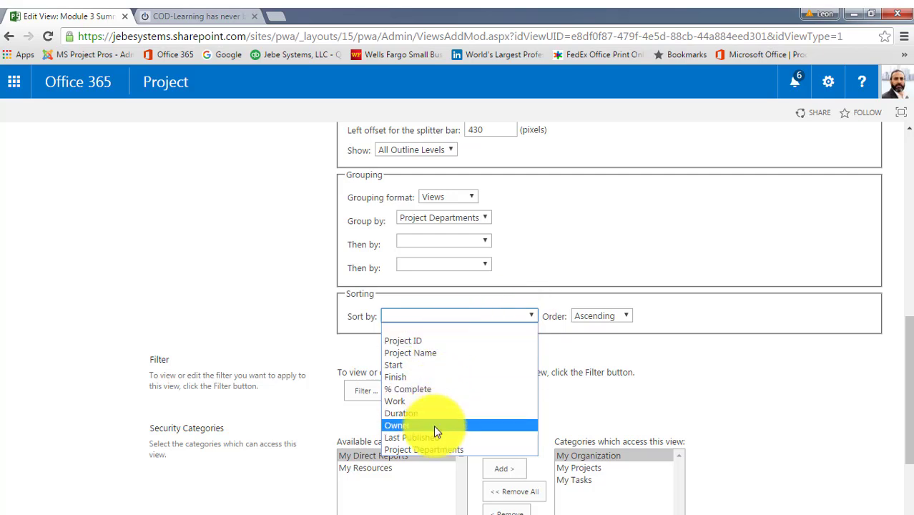
click(432, 447)
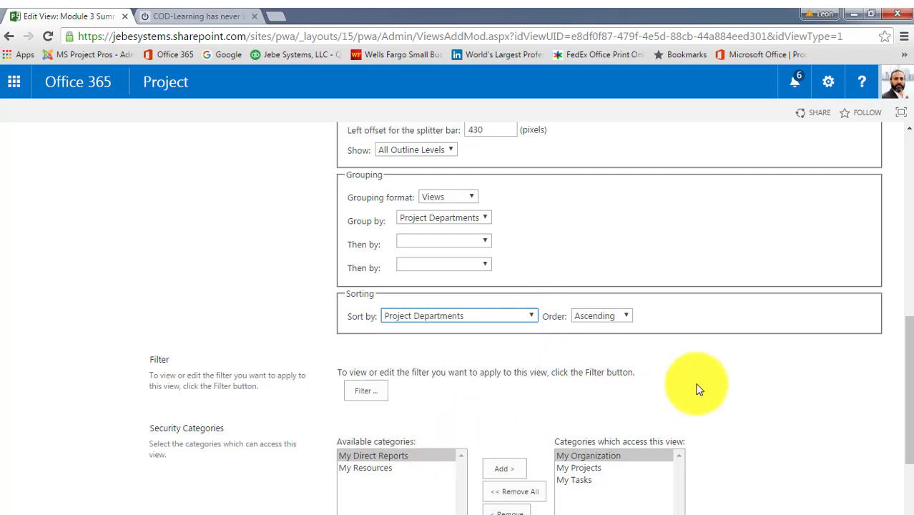
- Review the view's security categories, fields, grouping and sorting, and save the Module 3 Summary View
drag(910, 338, 909, 379)
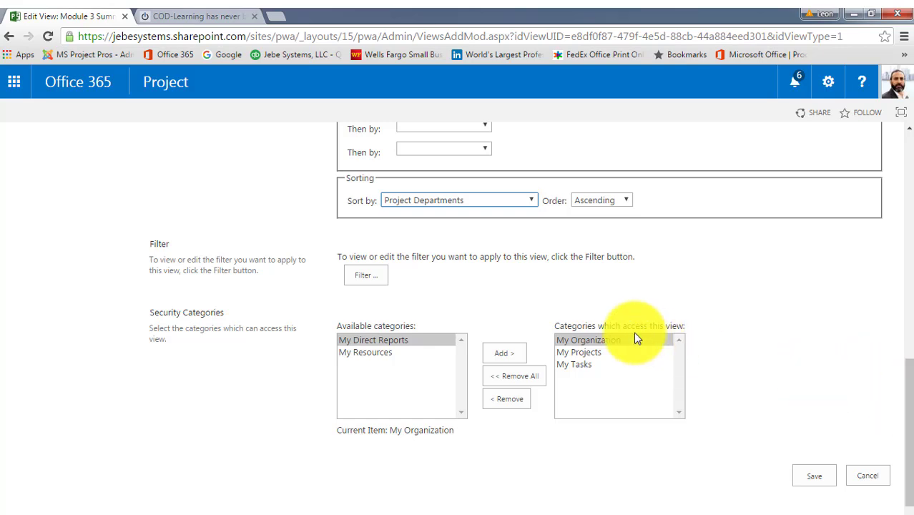
drag(910, 399, 909, 391)
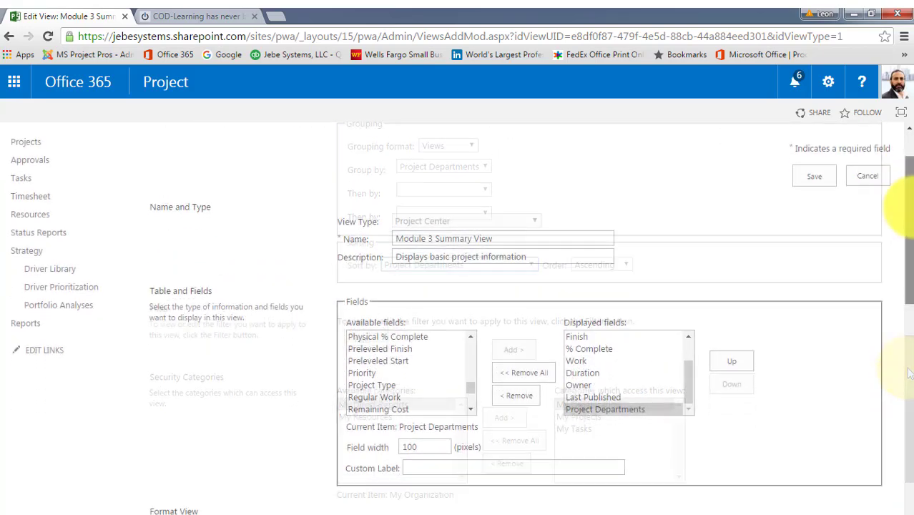
scroll(823, 249, down, 3)
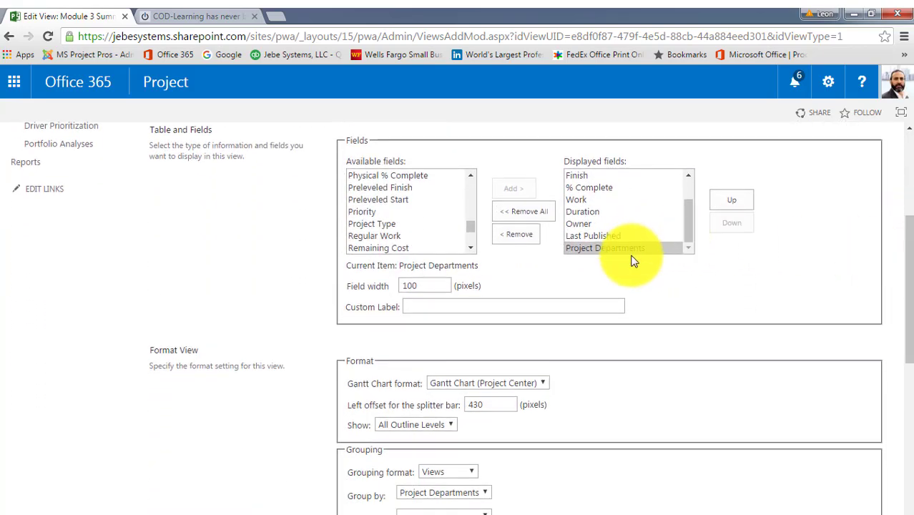
scroll(903, 294, down, 3)
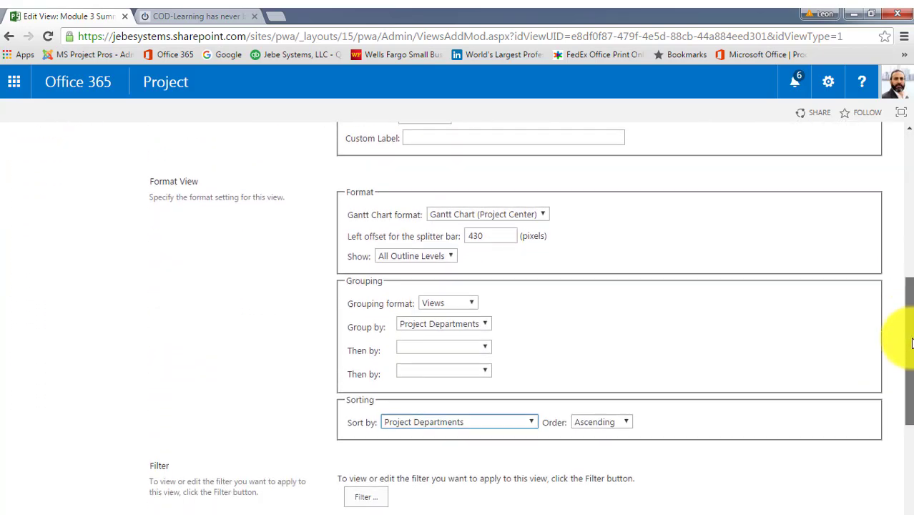
drag(904, 368, 910, 227)
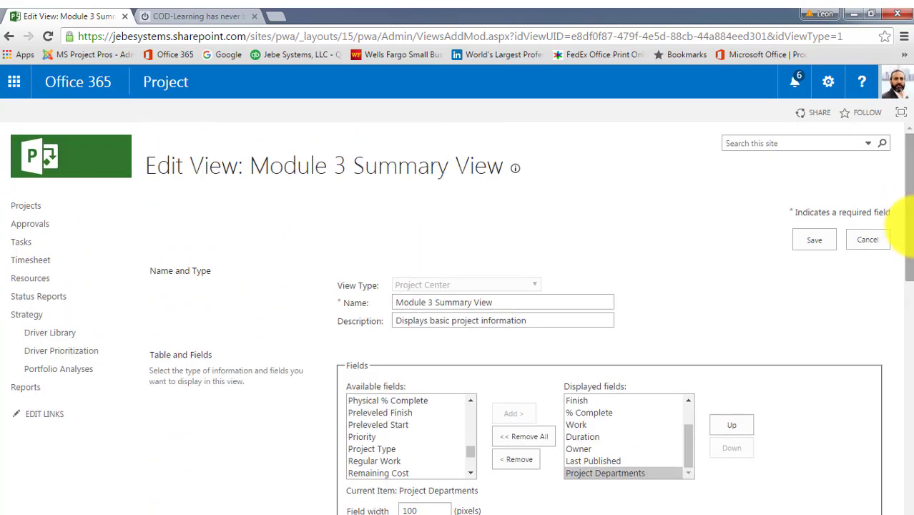
click(801, 239)
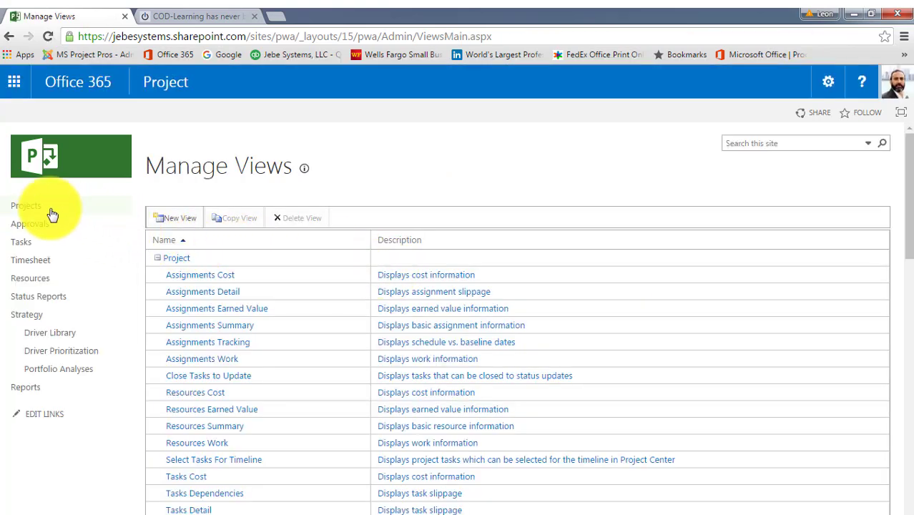
- Display the Project Center in the Module 3 Summary View and widen its table area and Project Name column
click(38, 210)
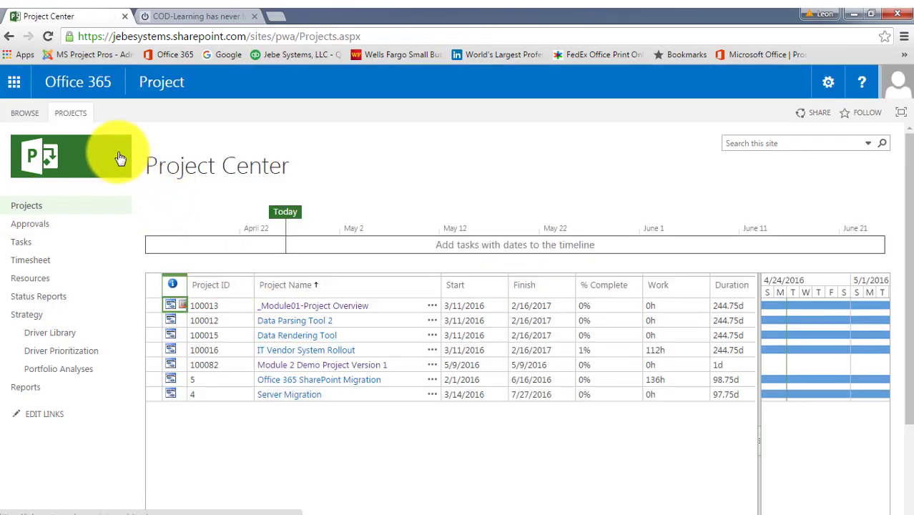
click(75, 115)
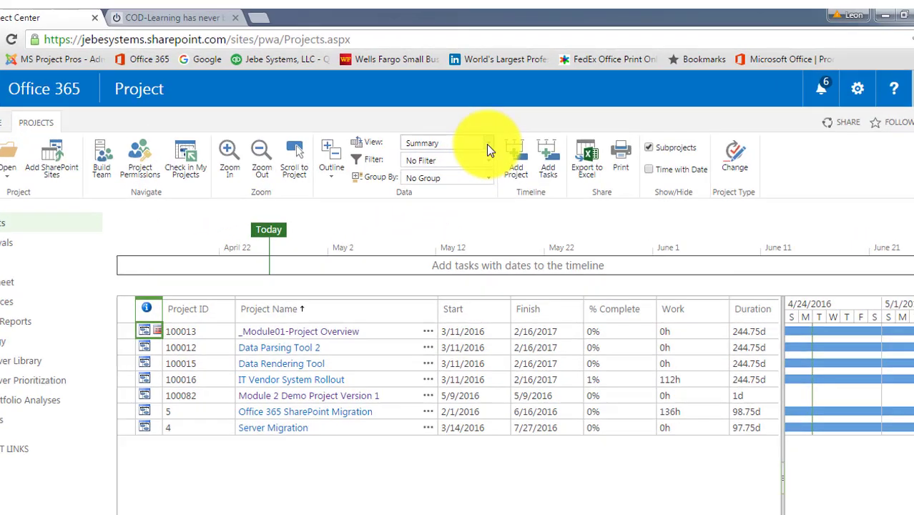
click(488, 144)
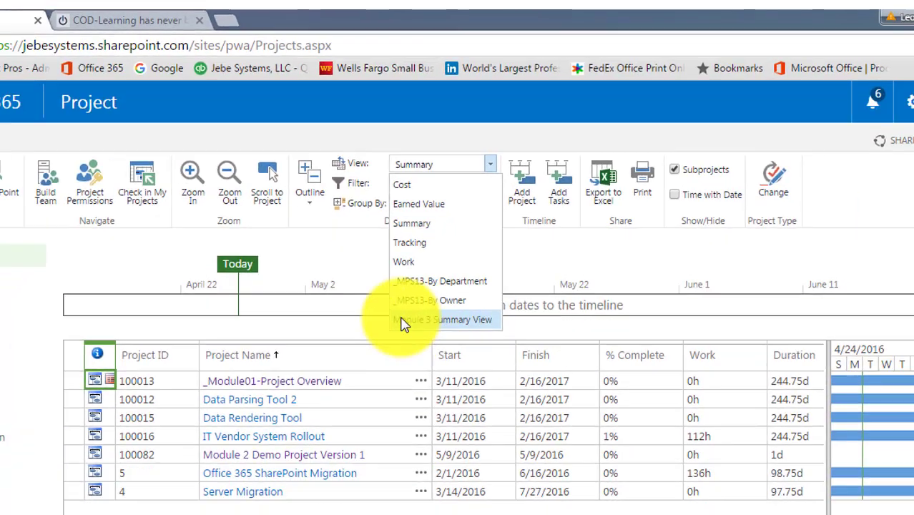
click(465, 320)
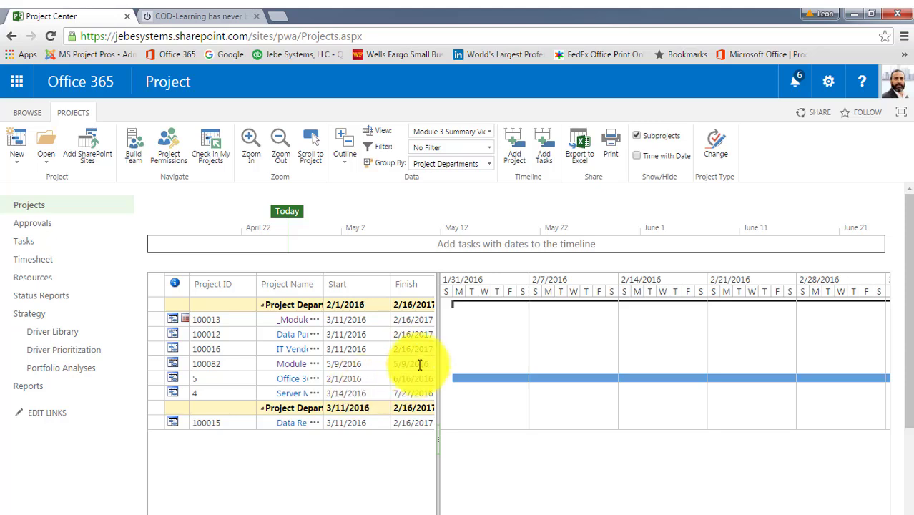
drag(435, 348, 539, 342)
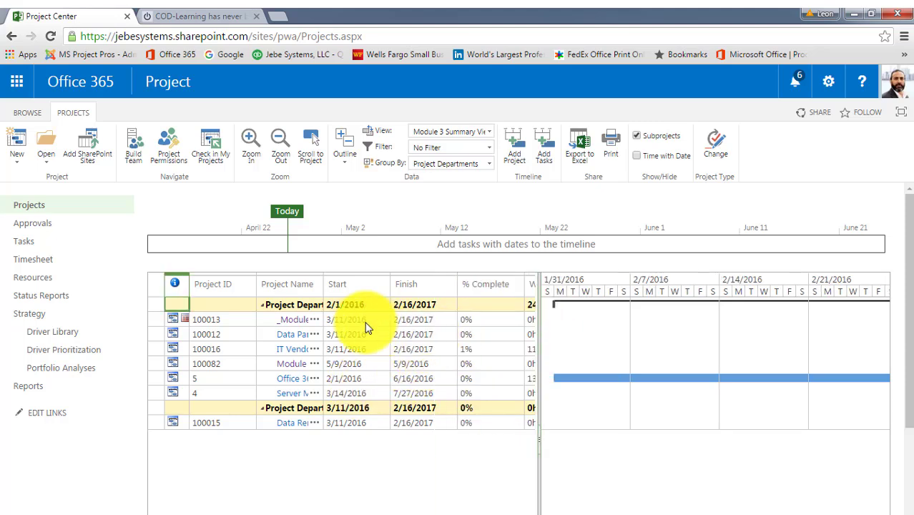
drag(323, 287, 437, 294)
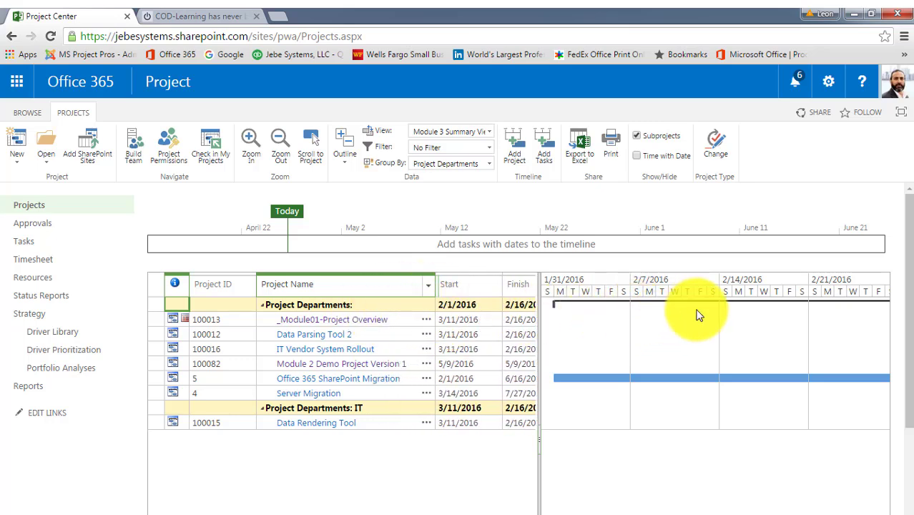